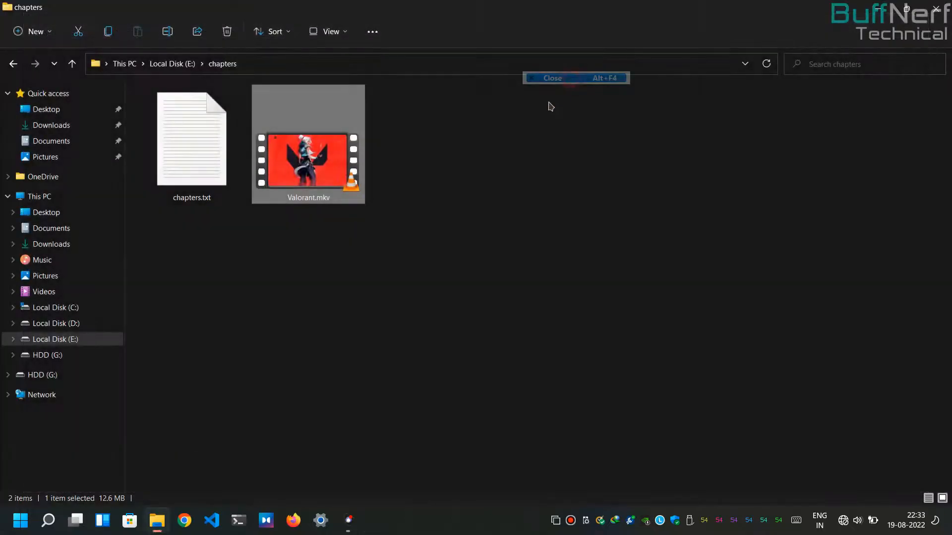
Step: Open chapters.txt from the chapters folder in Notepad and highlight the time and name placeholders of chapter 1
left_click(193, 189)
double_click(193, 188)
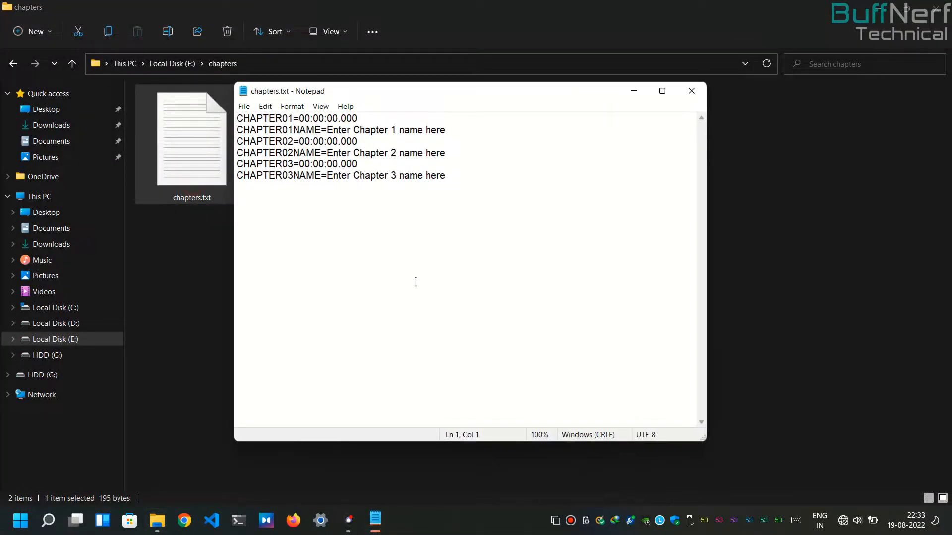
scroll(416, 139, "up", 7)
left_click_drag(431, 94, 494, 116)
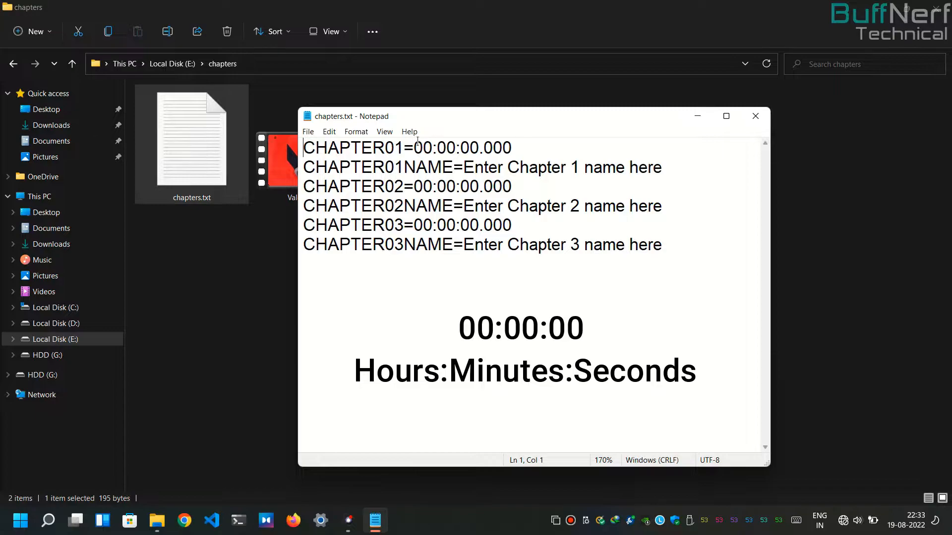
left_click_drag(414, 147, 512, 148)
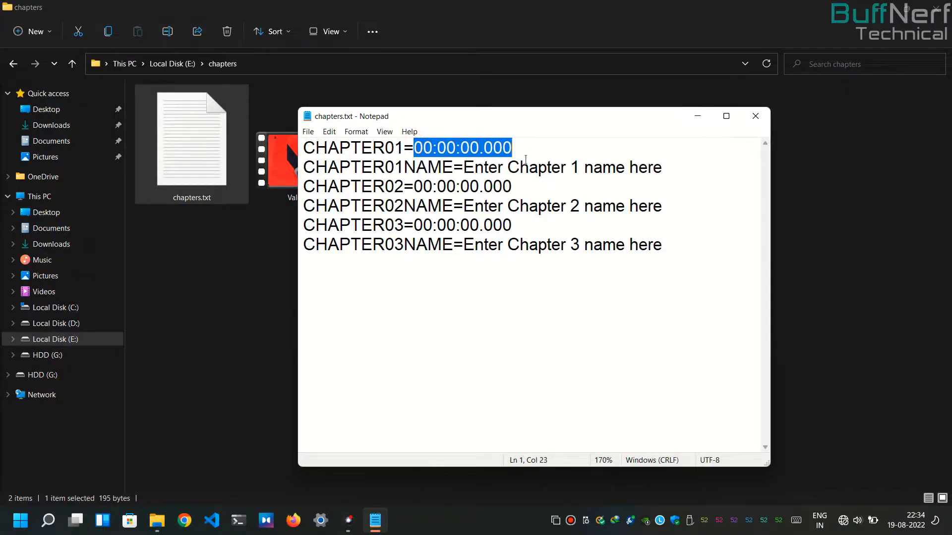
left_click_drag(467, 167, 669, 176)
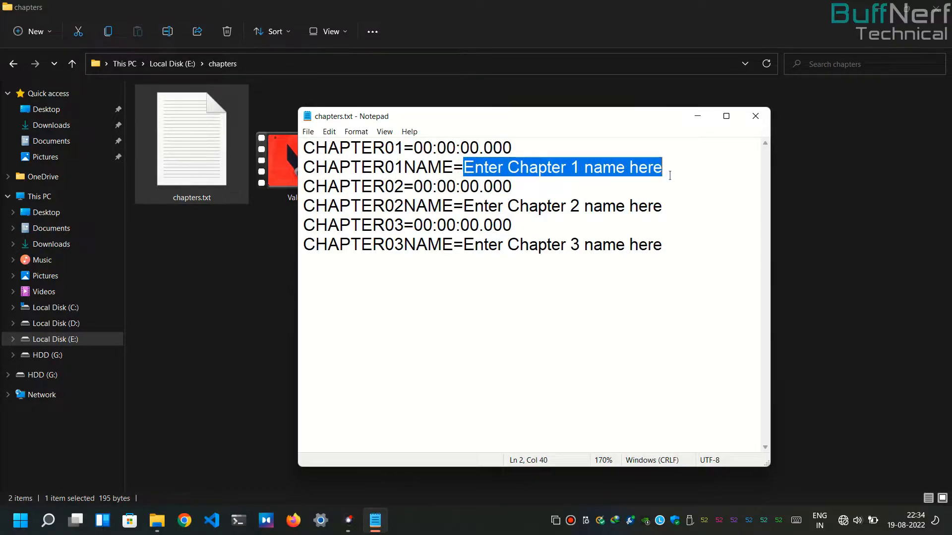
Step: Set the start times of chapters 1, 2 and 3 to 00:00:10.000, 00:00:34.000 and 00:00:41.000
left_click(479, 147)
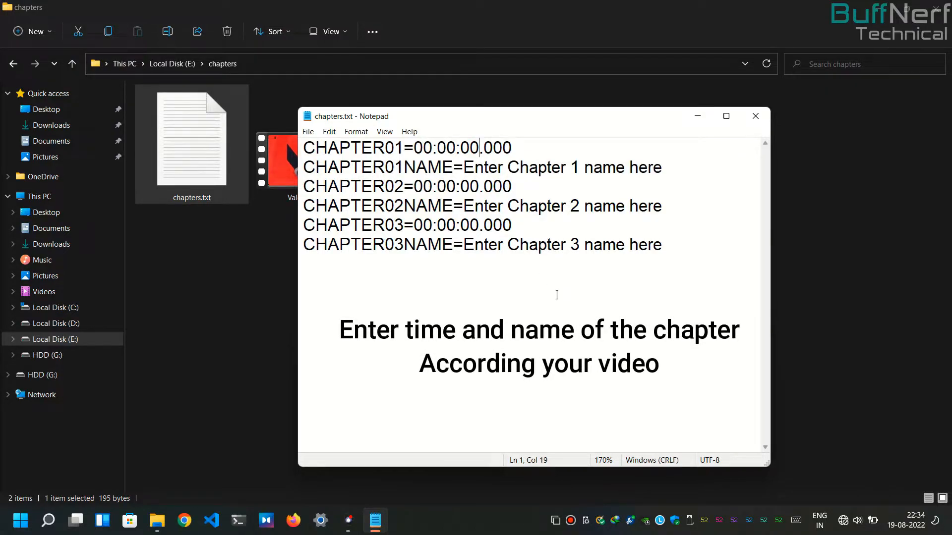
key("BackSpace")
key("BackSpace")
type("10")
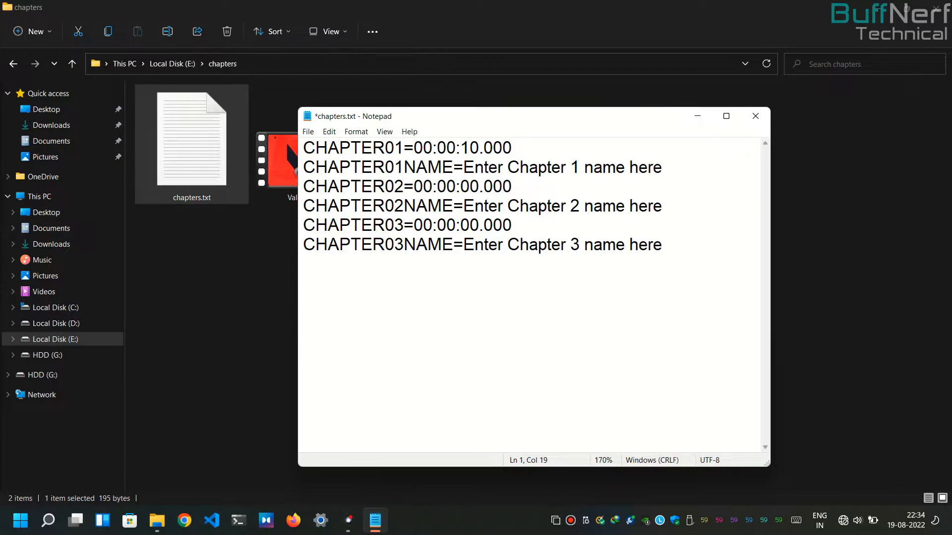
key("BackSpace")
key("BackSpace")
type("34")
key("BackSpace")
key("BackSpace")
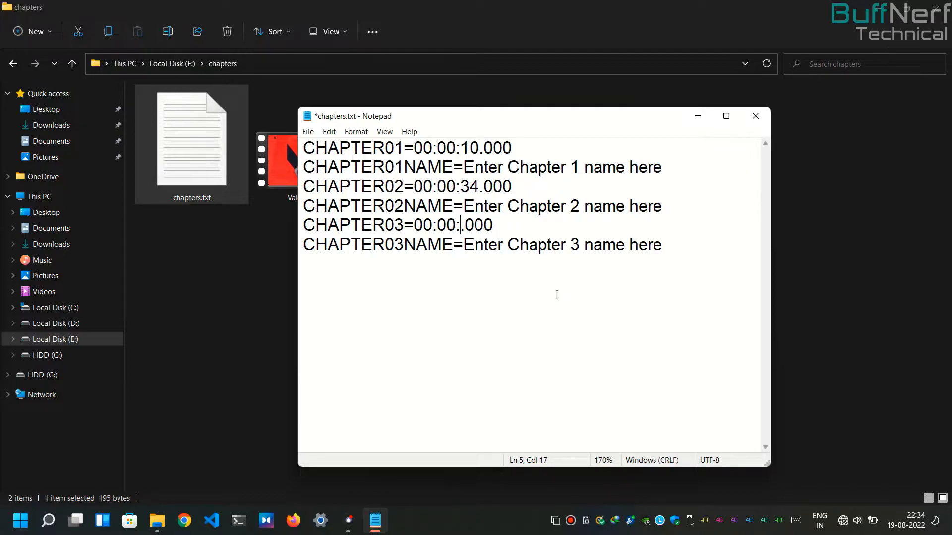
type("41")
Step: Replace the CHAPTER01NAME placeholder text with "Valorant chapter 1"
left_click_drag(464, 168, 677, 167)
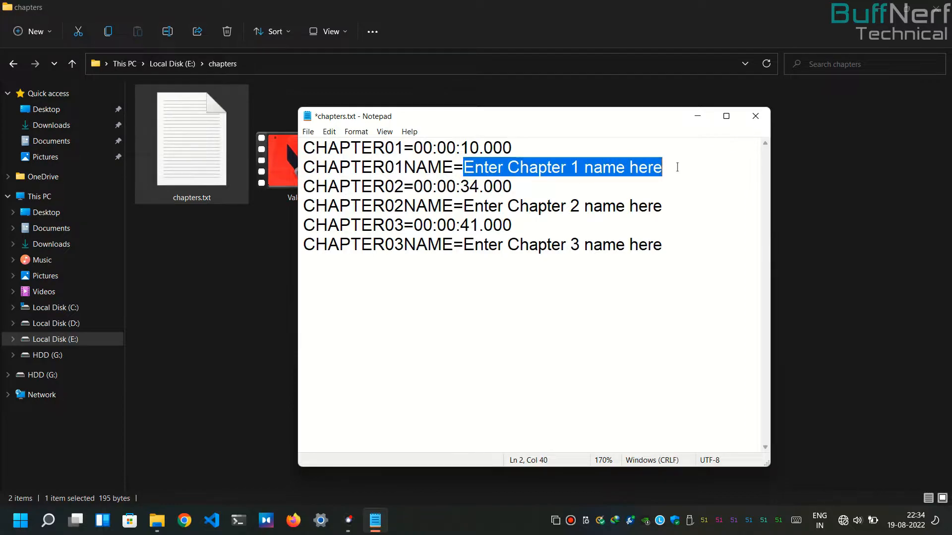
key("Caps_Lock")
type("V")
key("Caps_Lock")
type("alorant")
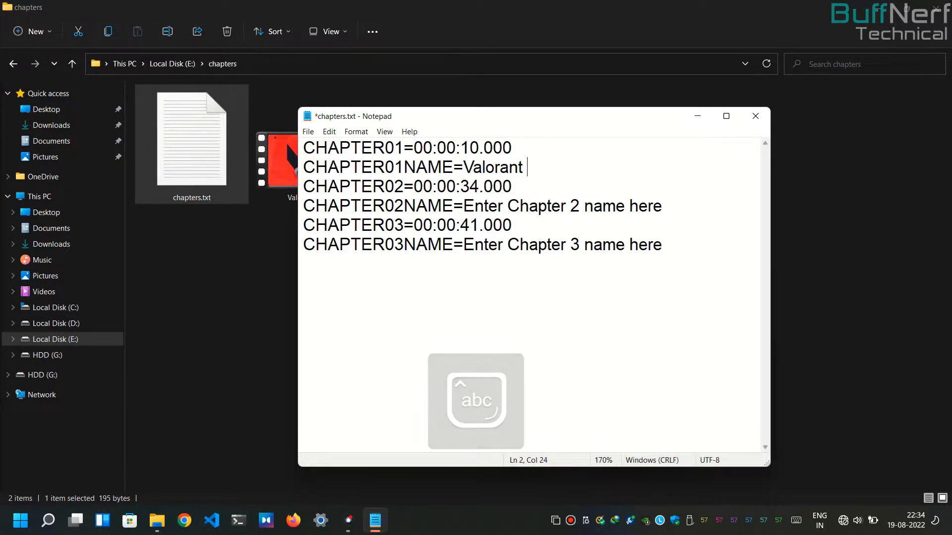
type(" chapter 1")
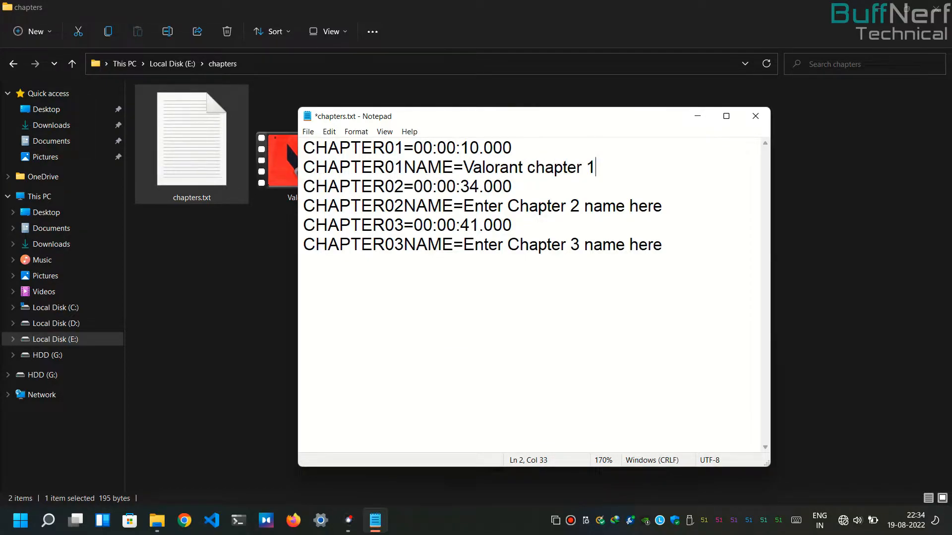
Step: Replace the CHAPTER02NAME placeholder text with "Valorant chapter 2"
left_click_drag(464, 206, 662, 206)
key("Caps_Lock")
type("V")
key("Caps_Lock")
type("alora")
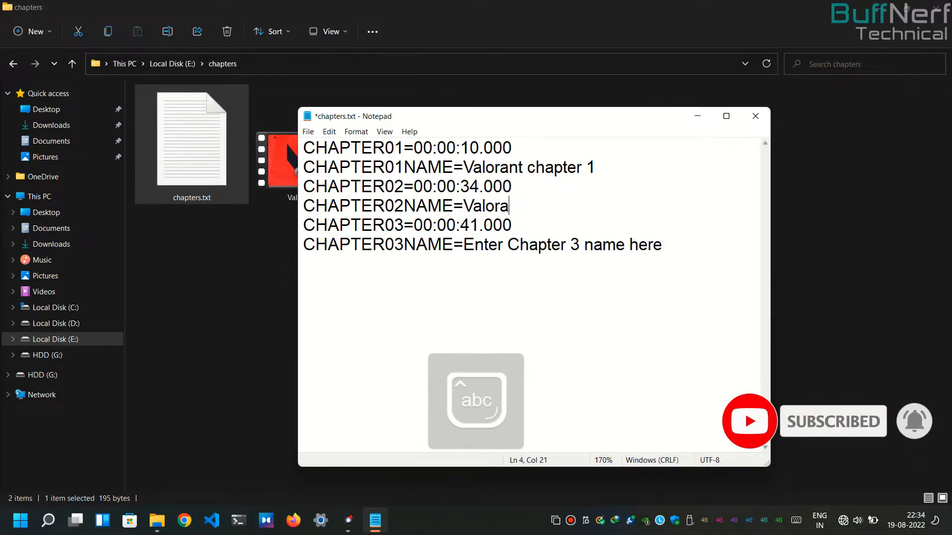
type("tnt chapter 2")
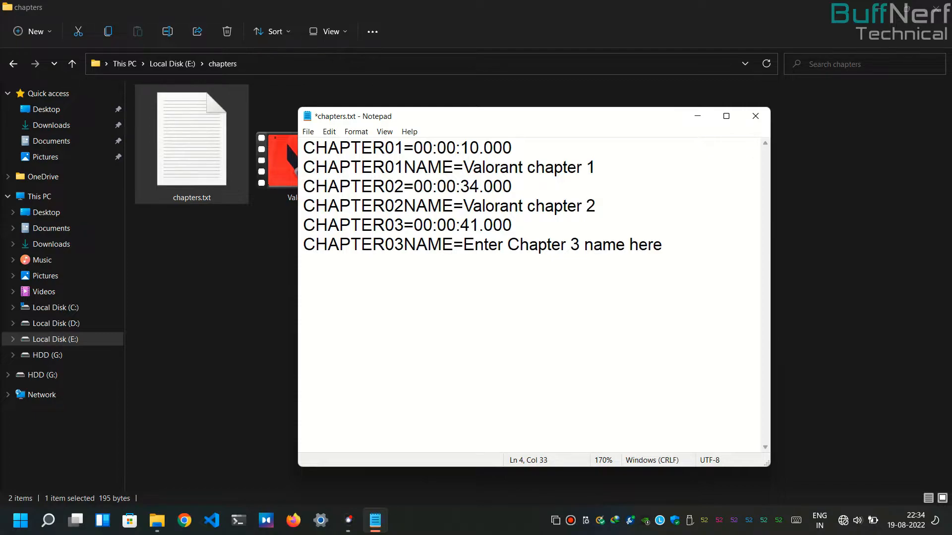
Step: Replace the CHAPTER03NAME placeholder text with "Valorant chapter 3"
left_click_drag(463, 247, 664, 244)
key("Caps_Lock")
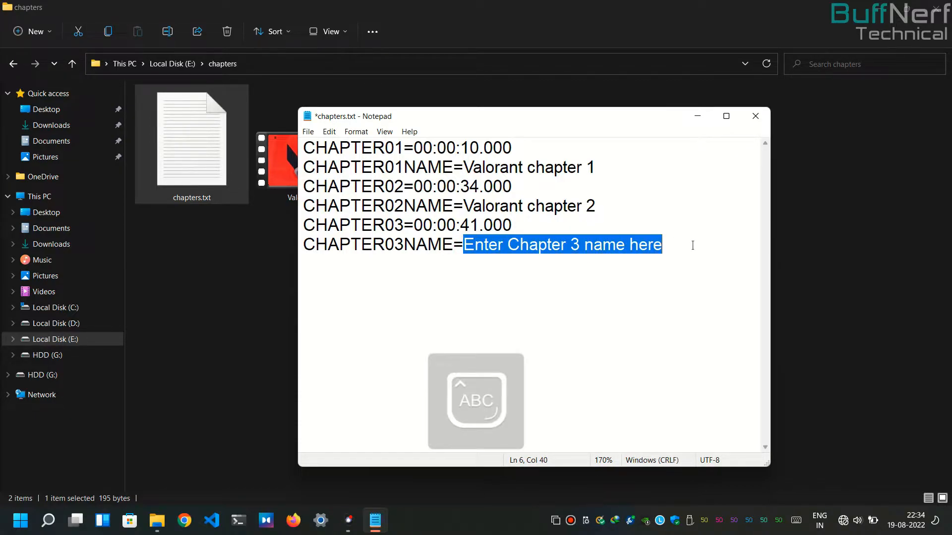
type("V")
key("Caps_Lock")
type("alora")
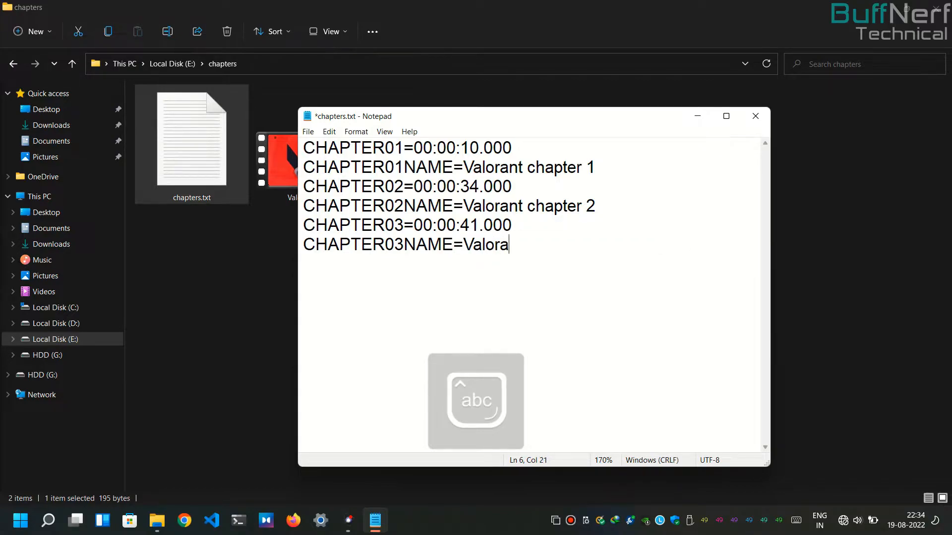
type("nt chapter 3")
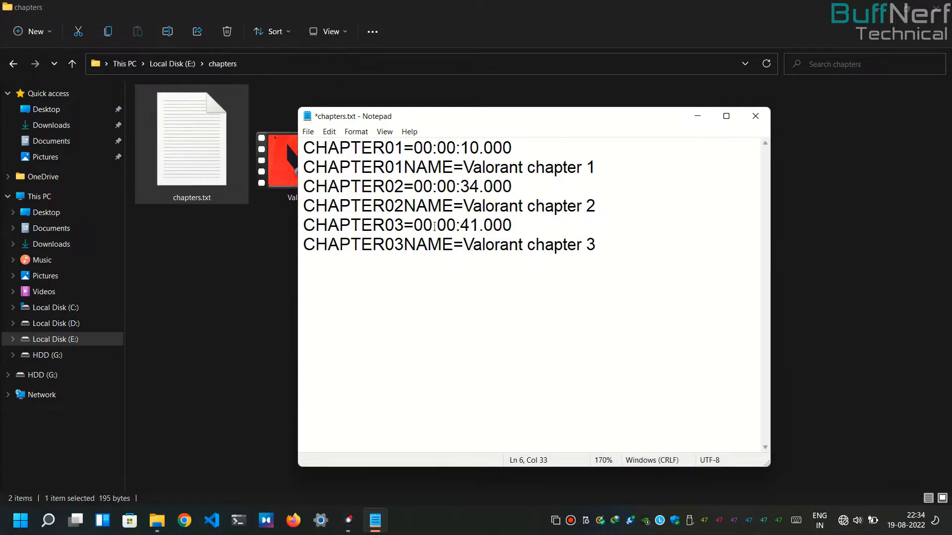
Step: Save the text as a new file named valorantchapters.txt with UTF-8 encoding in the chapters folder, and close Notepad
left_click(312, 136)
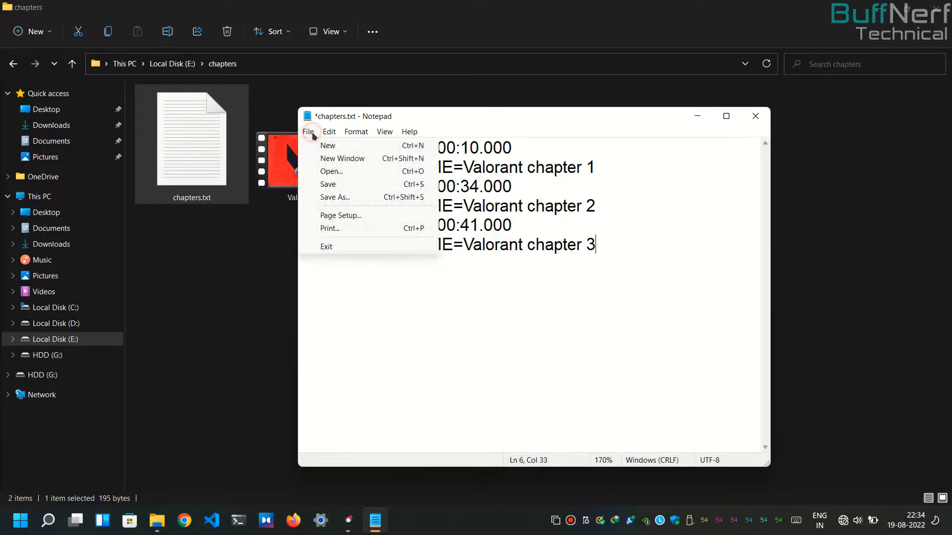
left_click(331, 195)
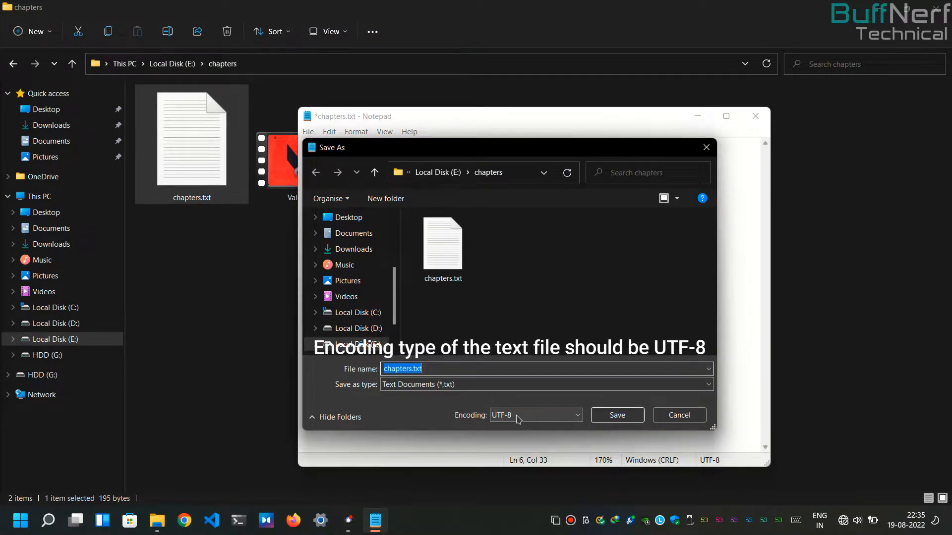
left_click(411, 369)
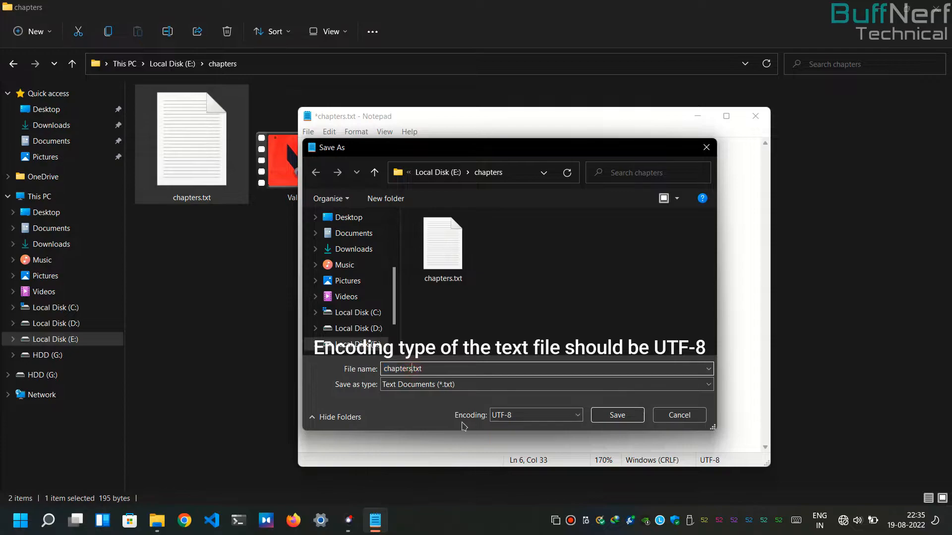
key("BackSpace")
key("BackSpace")
key("BackSpace")
key("BackSpace")
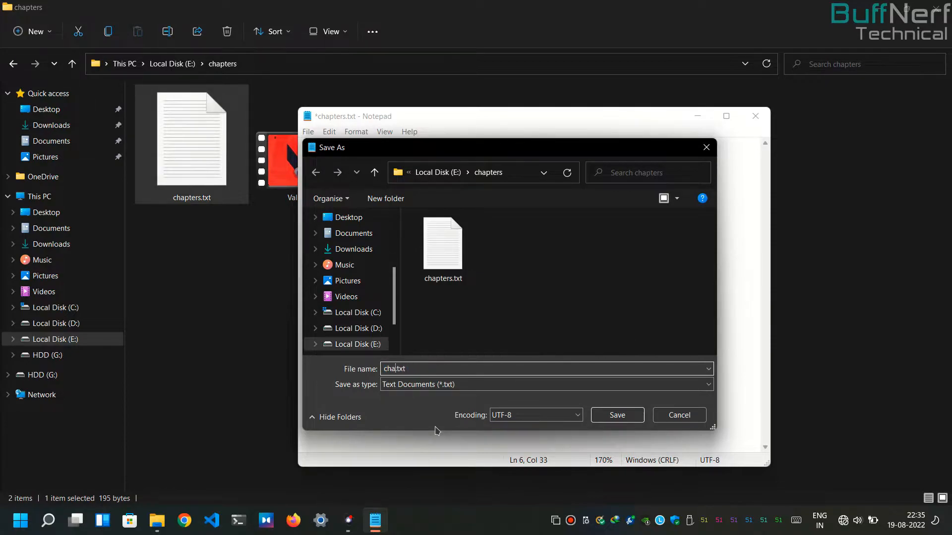
type("valorant")
left_click(526, 418)
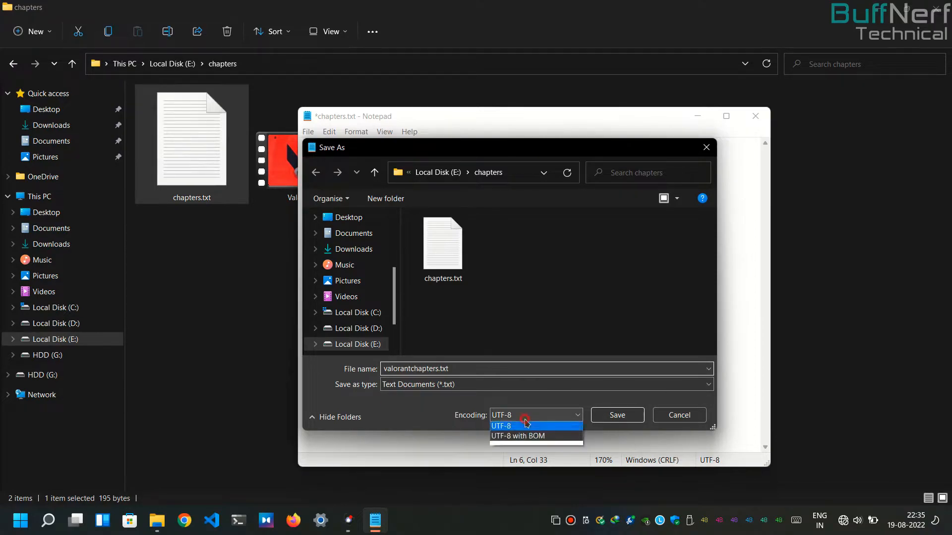
left_click(513, 456)
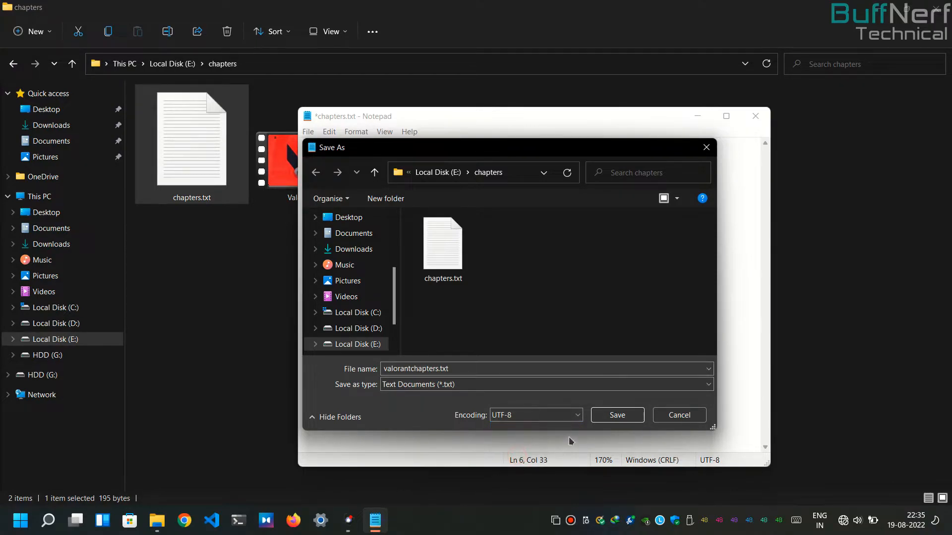
left_click(616, 417)
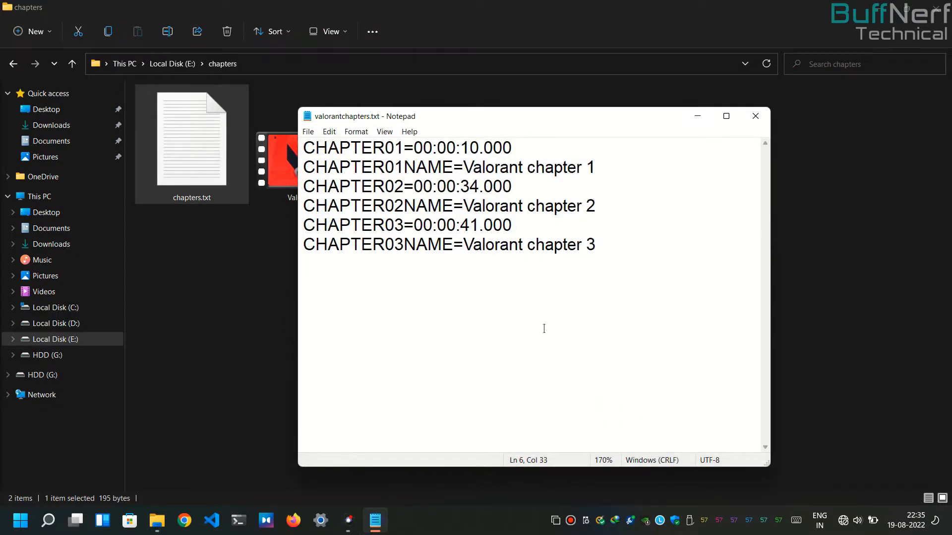
left_click(755, 116)
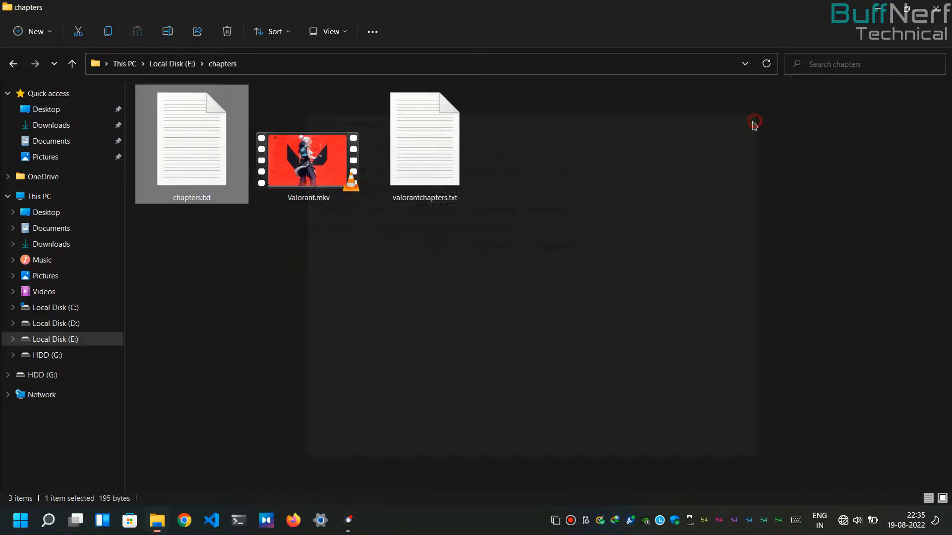
Step: Open valorantchapters.txt to check the saved chapter times and names, and close it
double_click(446, 180)
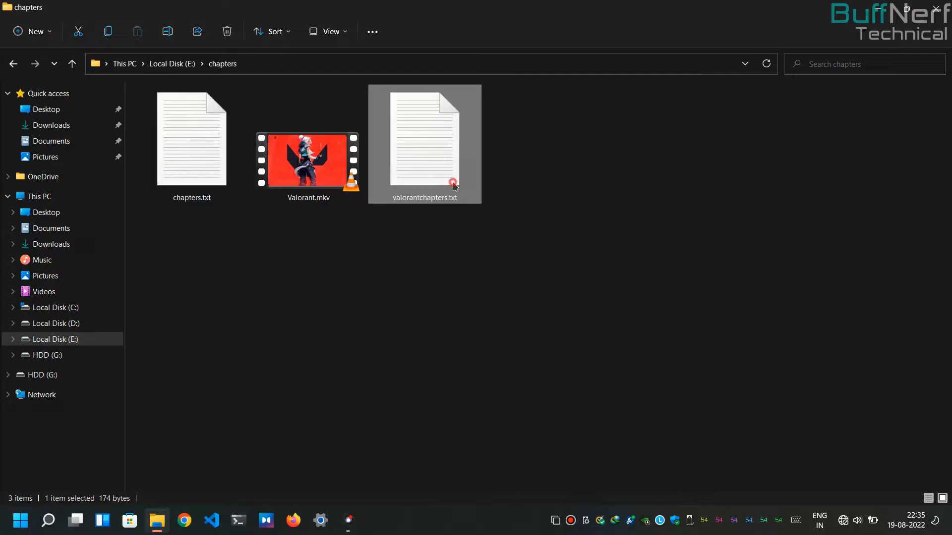
scroll(445, 195, "up", 2)
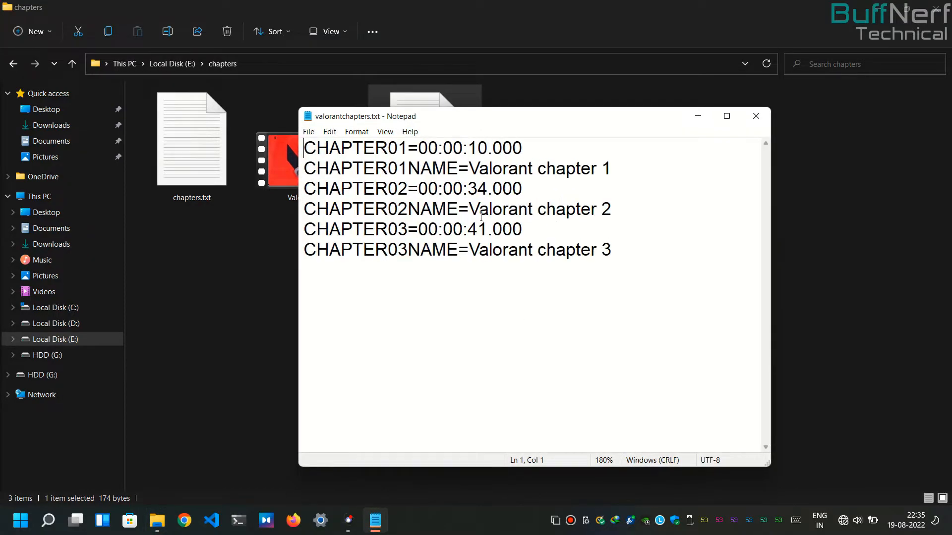
left_click(755, 116)
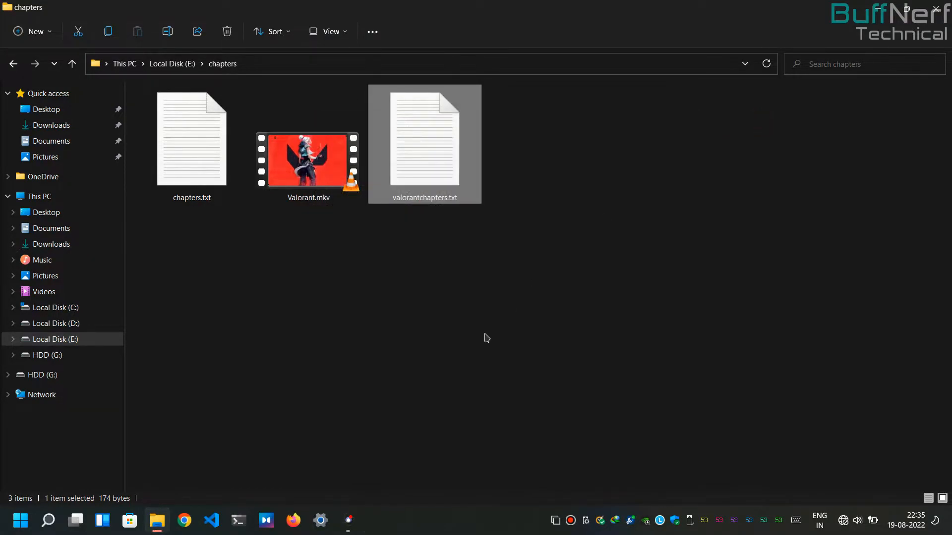
Step: Switch to MKVToolNix GUI, add Valorant.mkv as the source file and exclude its global tags from copying
left_click(435, 347)
left_click(348, 520)
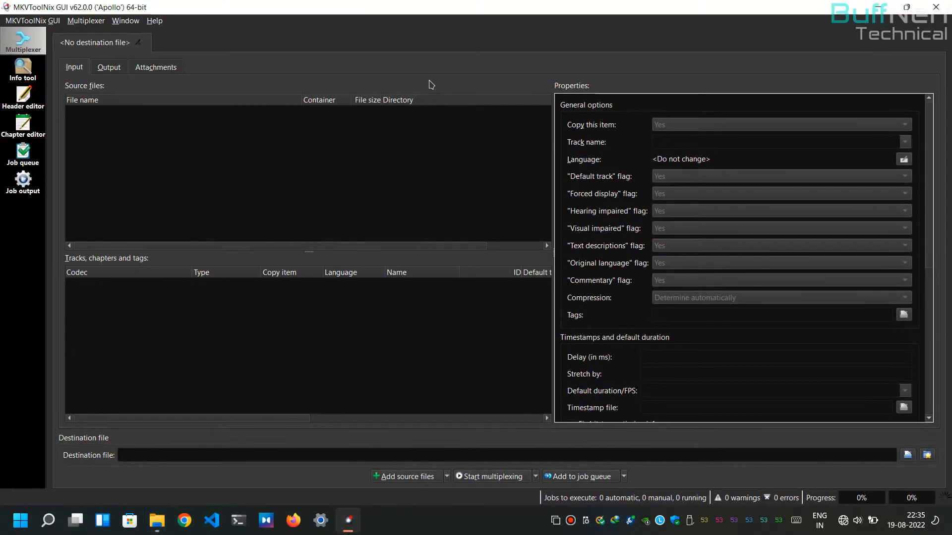
left_click_drag(426, 10, 421, 208)
left_click_drag(308, 154, 377, 360)
double_click(444, 207)
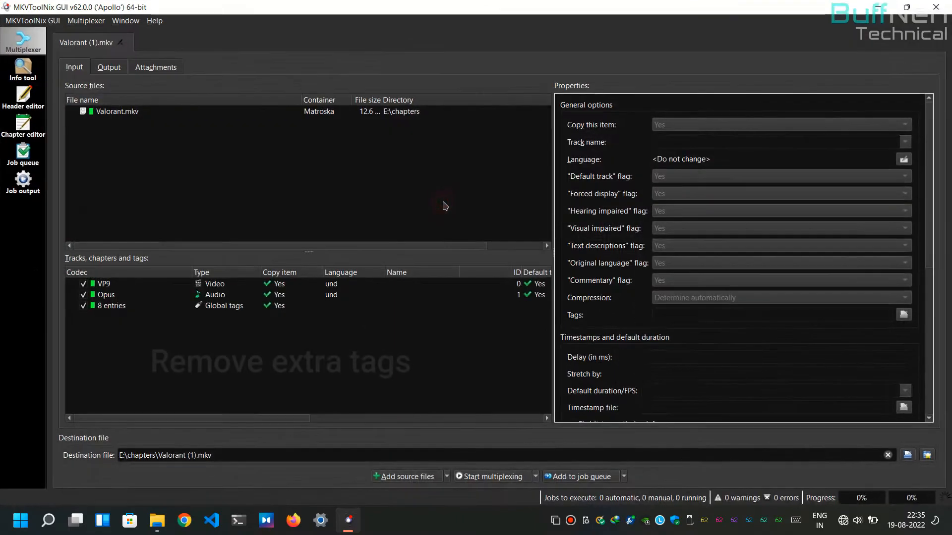
left_click(83, 306)
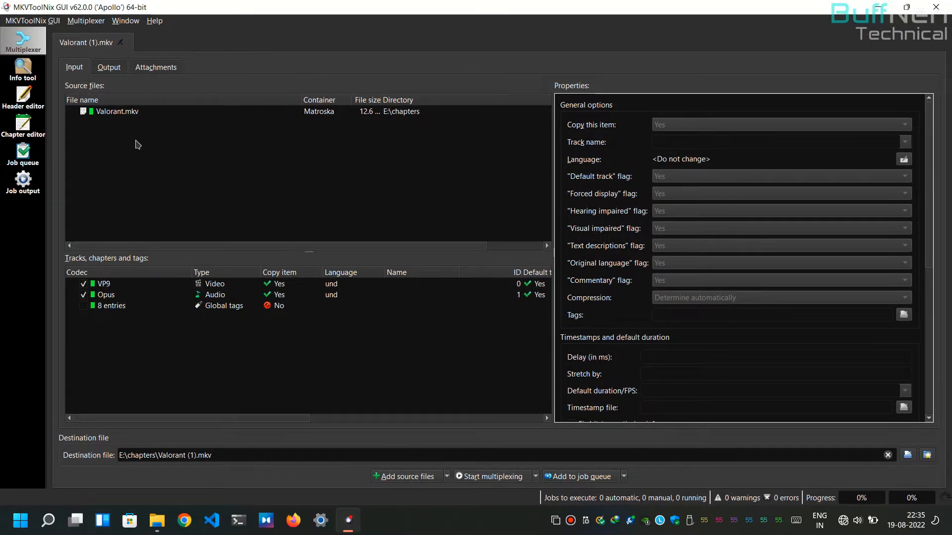
Step: Choose valorantchapters.txt as the chapter file in the output settings
left_click(109, 68)
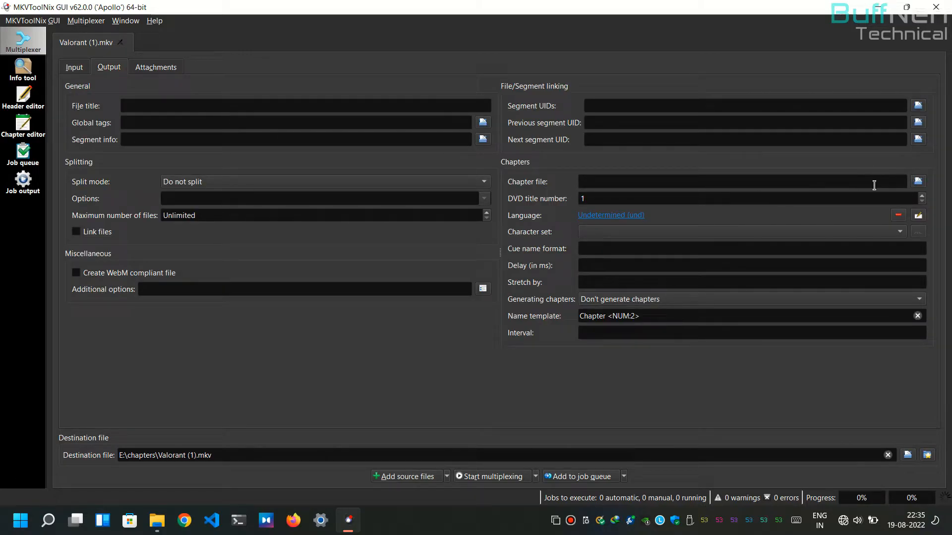
left_click(918, 182)
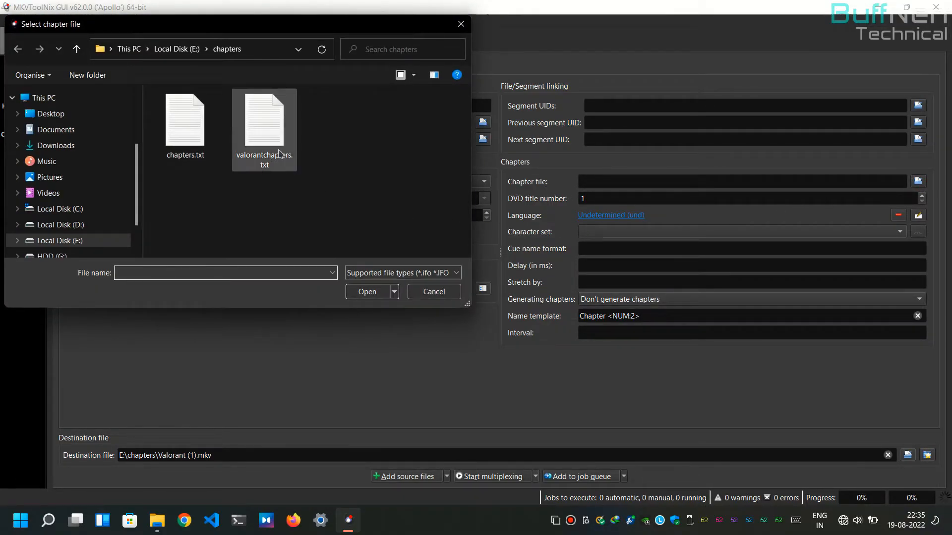
double_click(280, 158)
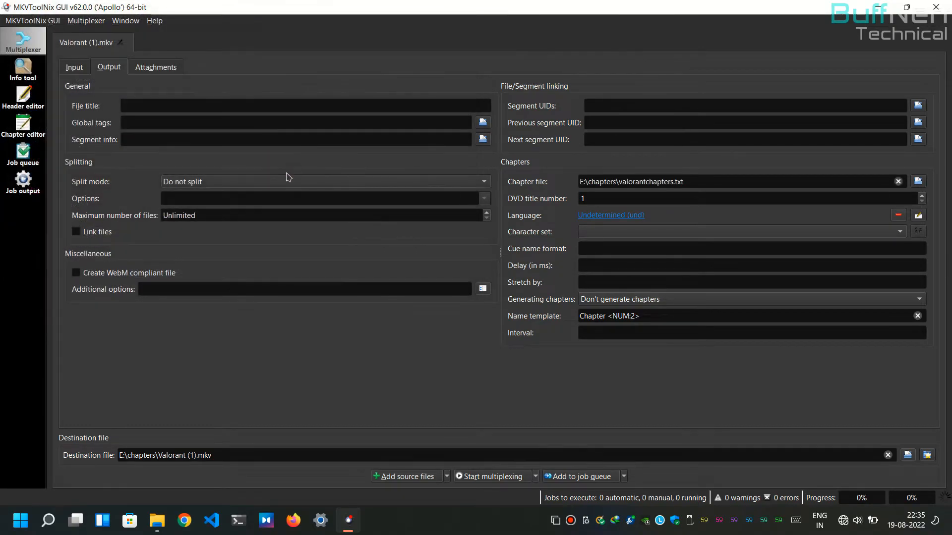
Step: Multiplex the video to E:\chapters\Valorant (1).mkv and close MKVToolNix GUI
left_click(495, 477)
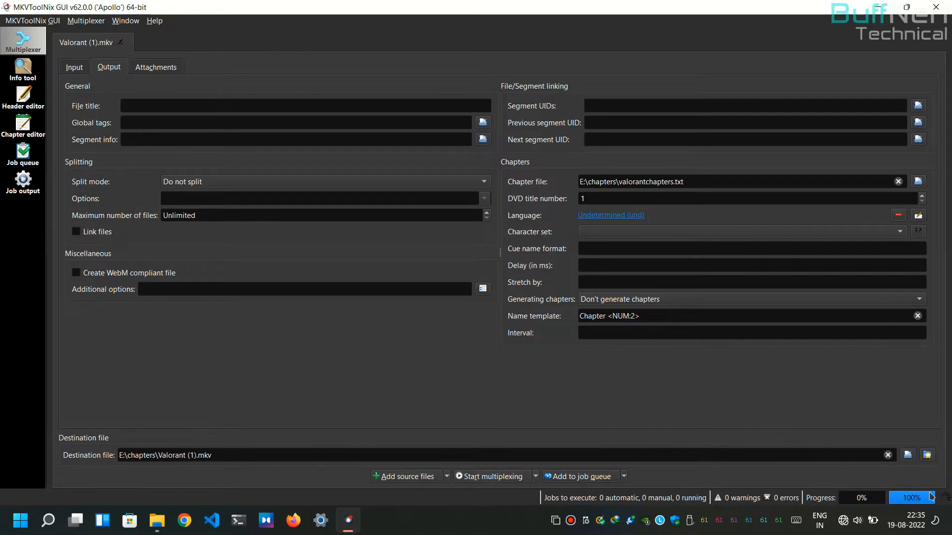
right_click(725, 5)
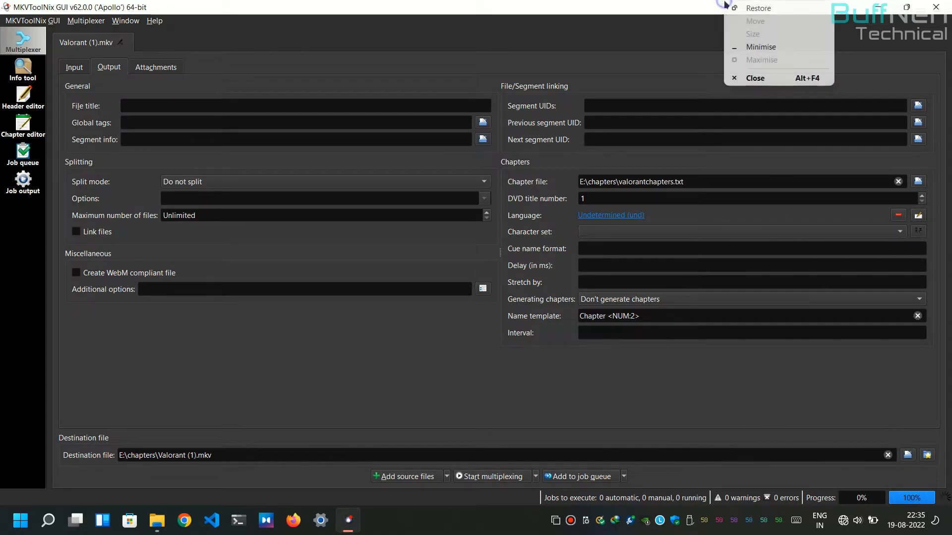
left_click(764, 84)
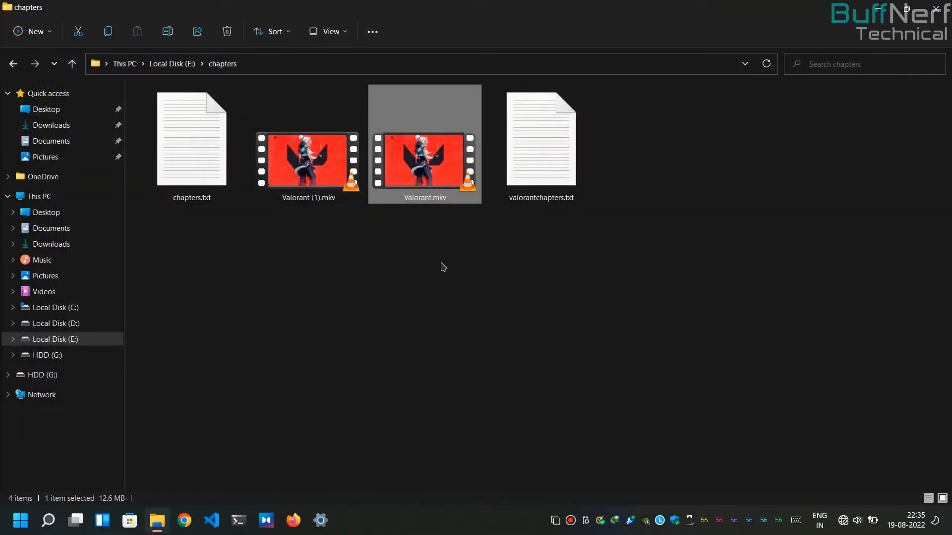
Step: Play Valorant (1).mkv in VLC media player, seek through the timeline to check each chapter's name and position, and close the player
left_click(304, 171)
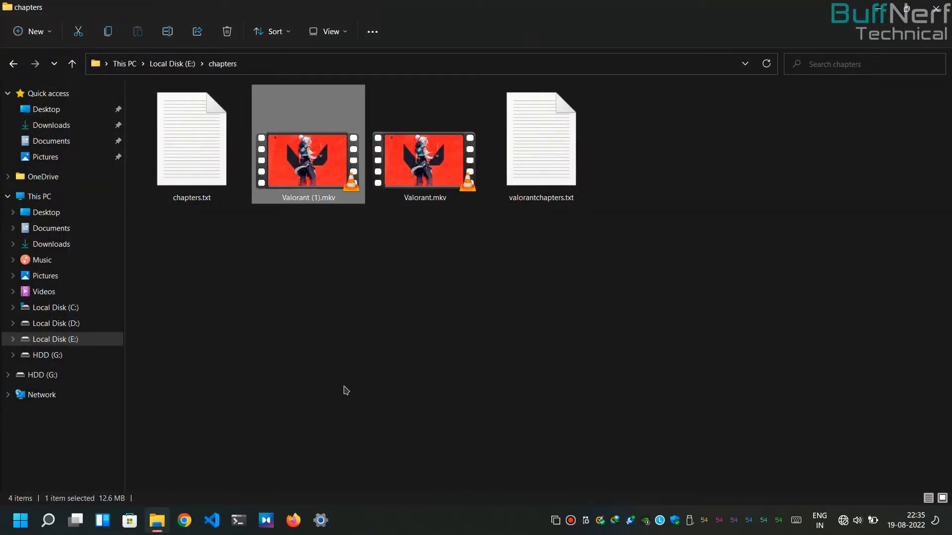
key("Return")
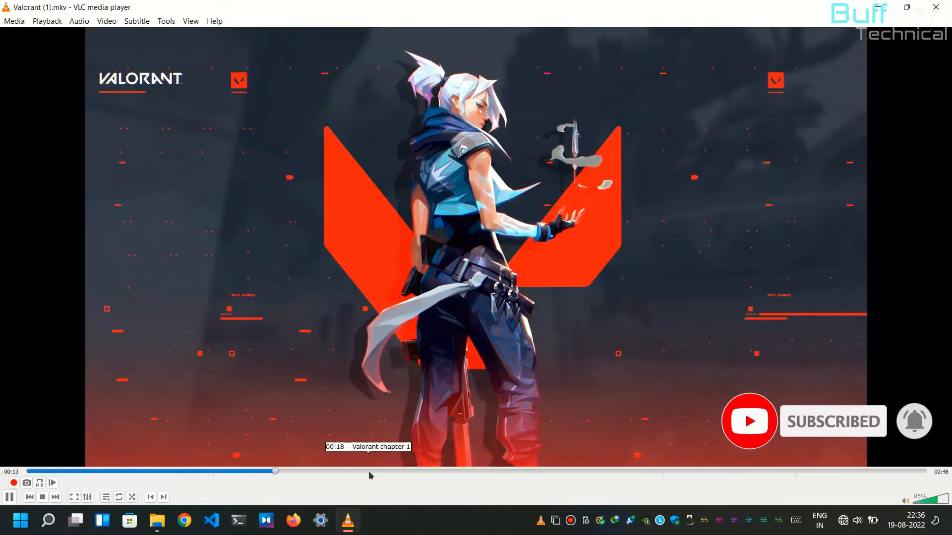
left_click(368, 472)
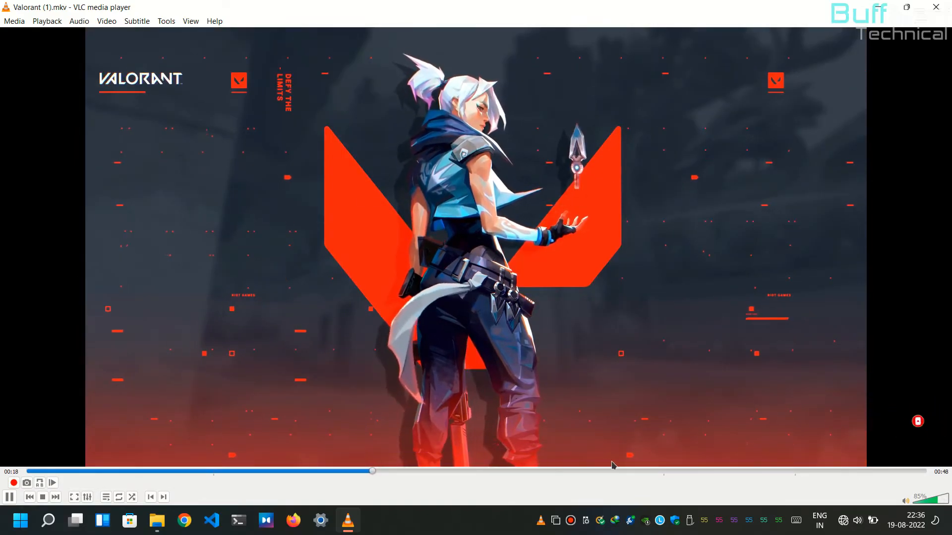
left_click(631, 471)
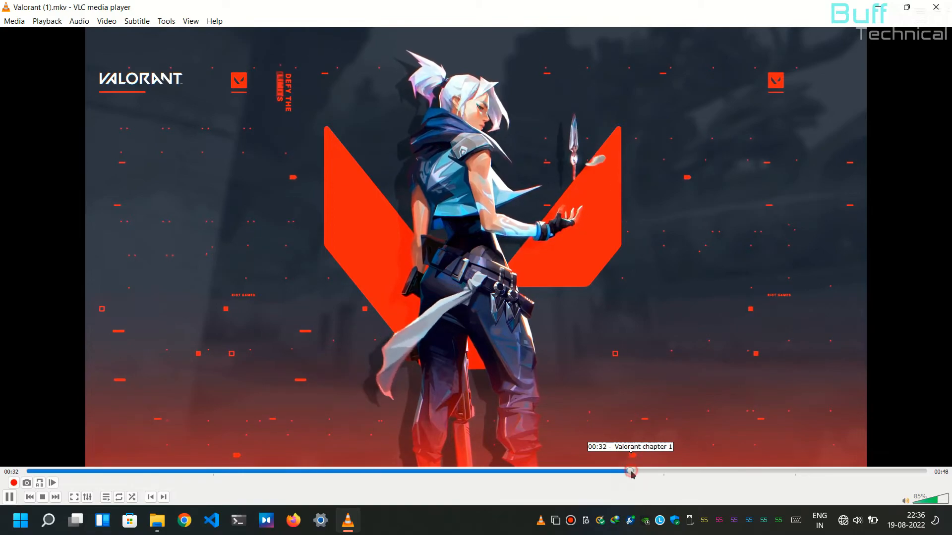
left_click(729, 474)
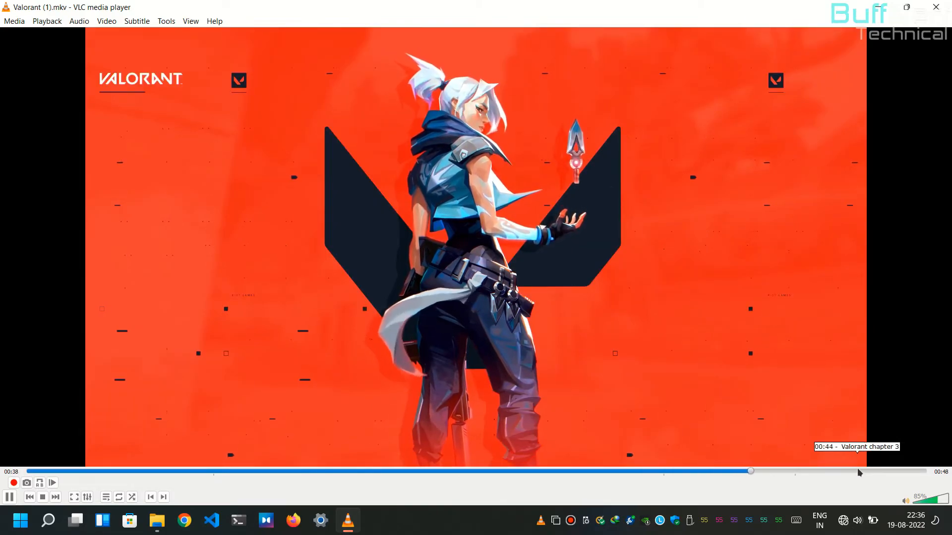
left_click(857, 471)
right_click(515, 9)
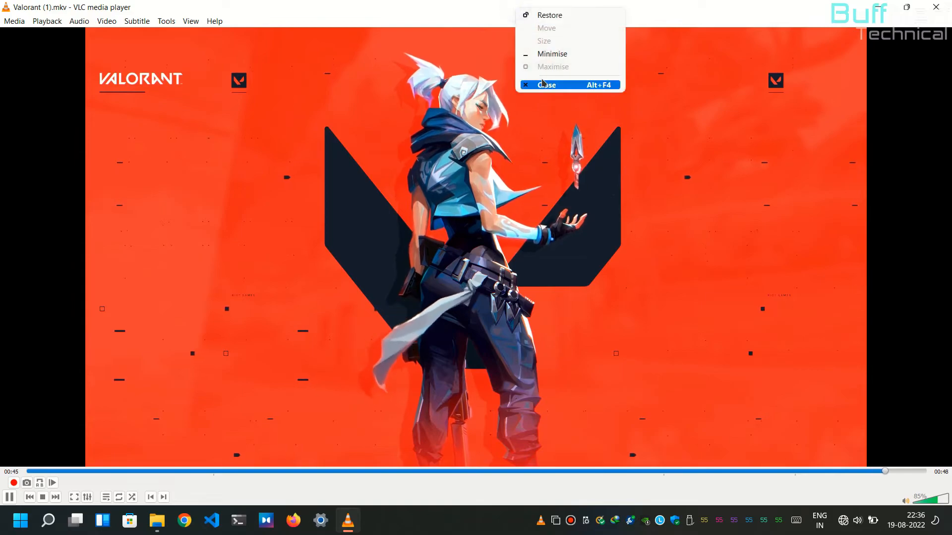
left_click(545, 85)
Step: Open Valorant (1).mkv with MPC-HC (x64) to check the chapter marks and names on its timeline, and close the player
right_click(322, 166)
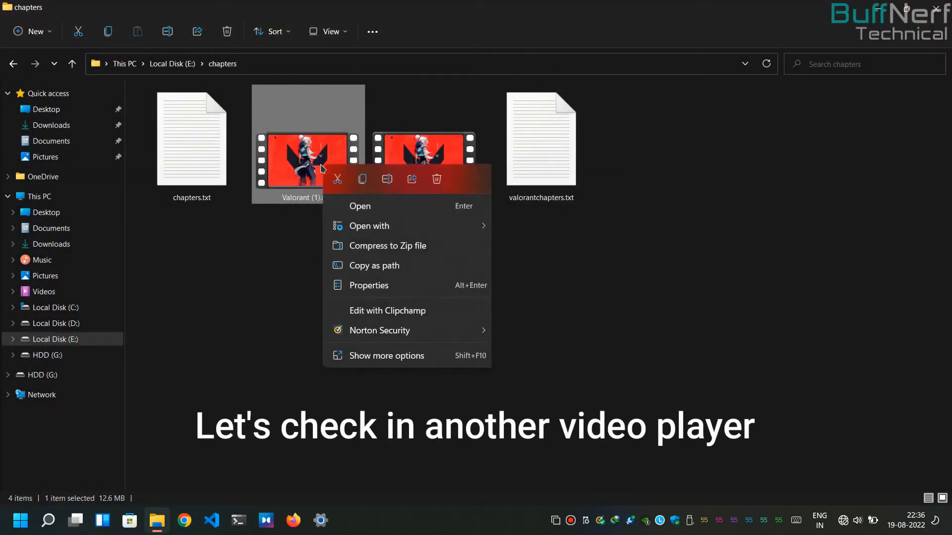
mouse_move(396, 236)
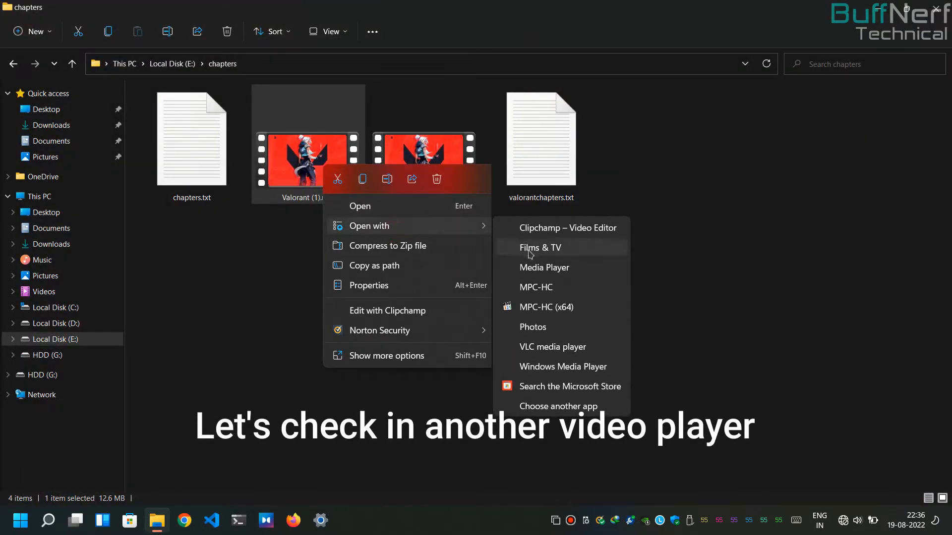
left_click(550, 308)
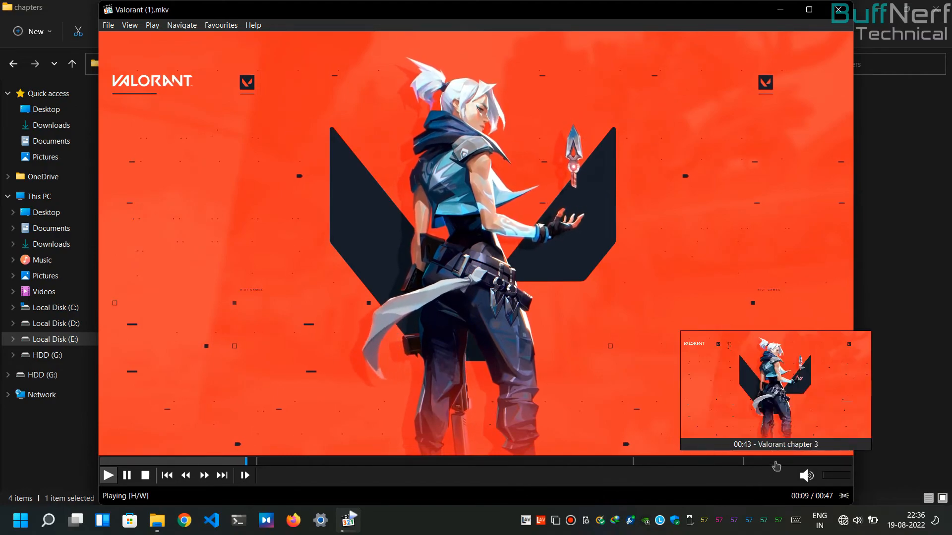
left_click(838, 10)
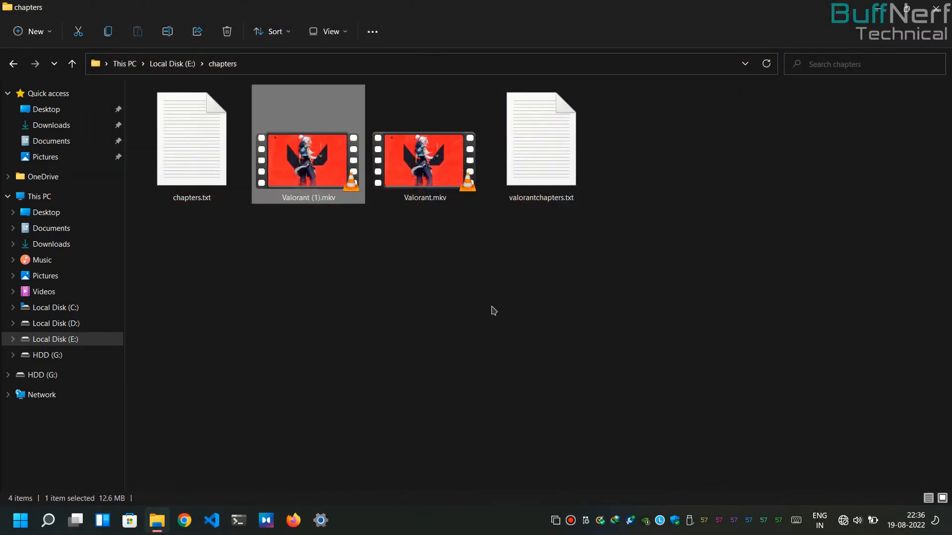